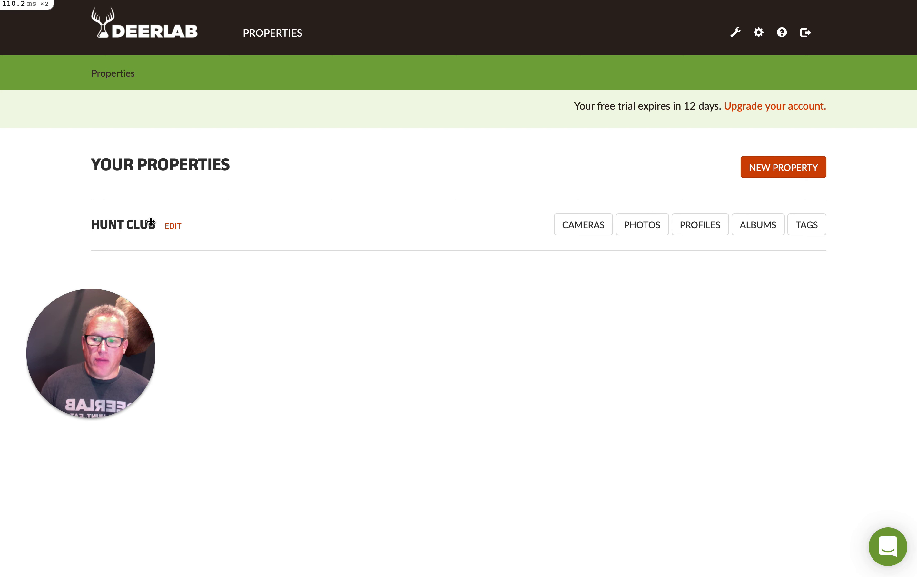
# Open the Hunt Club camera locations and begin adding a new camera location
pyautogui.click(598, 182)
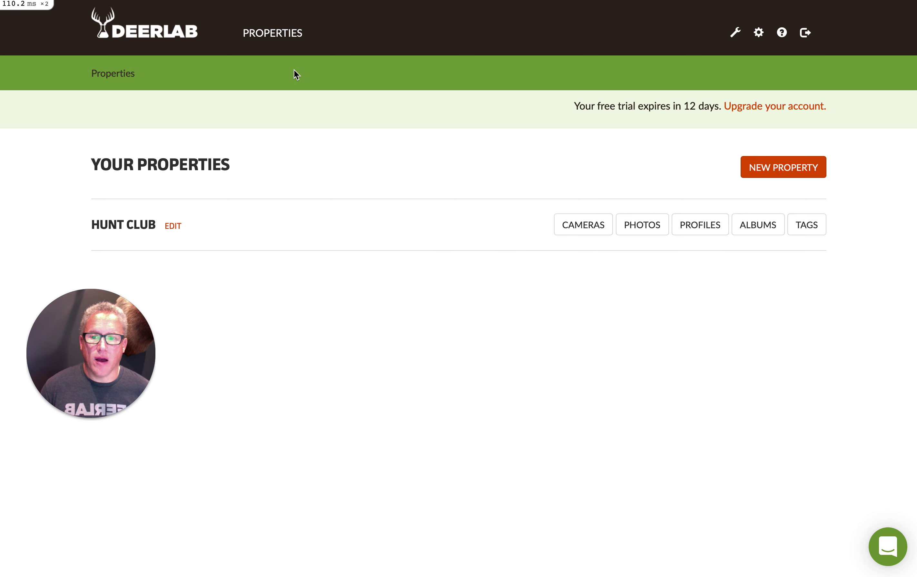
pyautogui.click(584, 225)
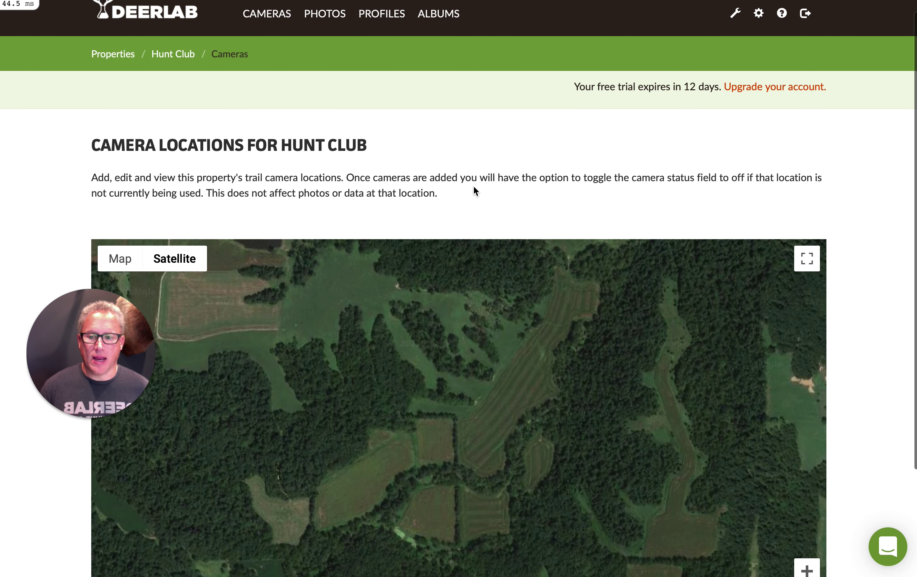
pyautogui.scroll(-5, 473, 187)
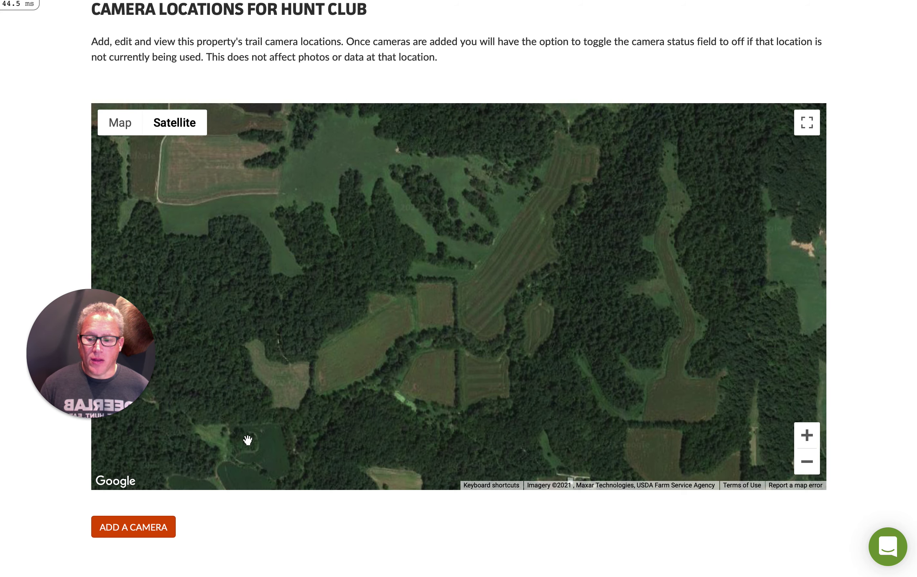
pyautogui.click(127, 534)
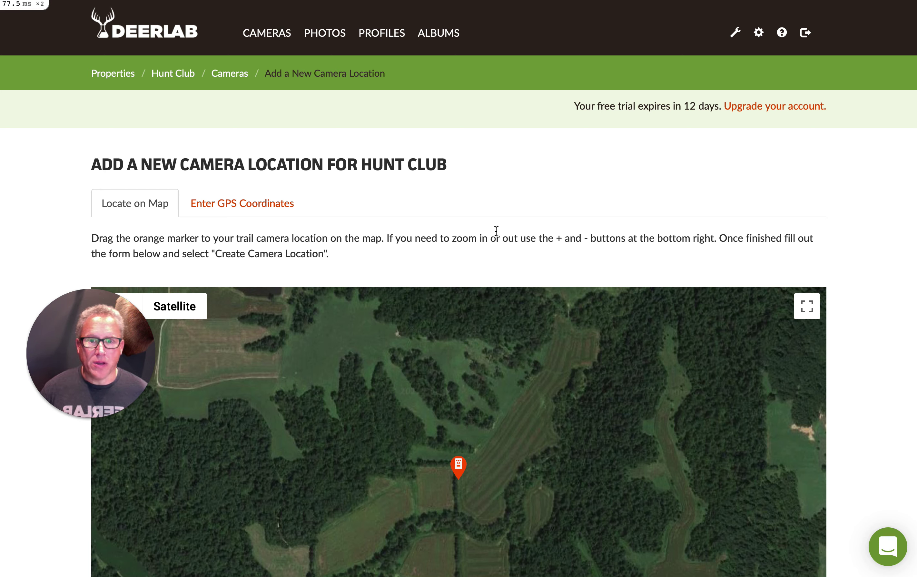
# Move the marker to the striped food plot's northeast tip, zoom in, and refine it beside the trees
pyautogui.scroll(-5, 498, 229)
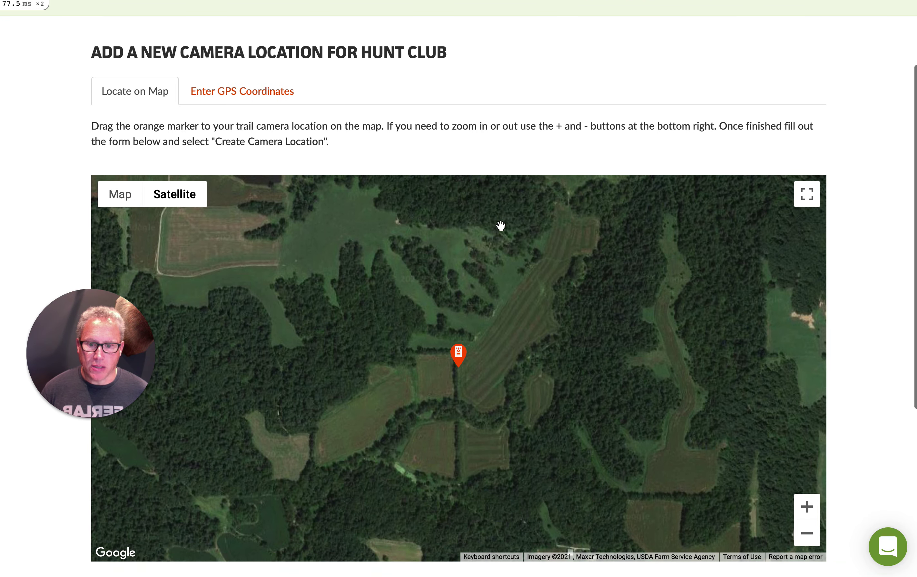
pyautogui.scroll(-3, 543, 263)
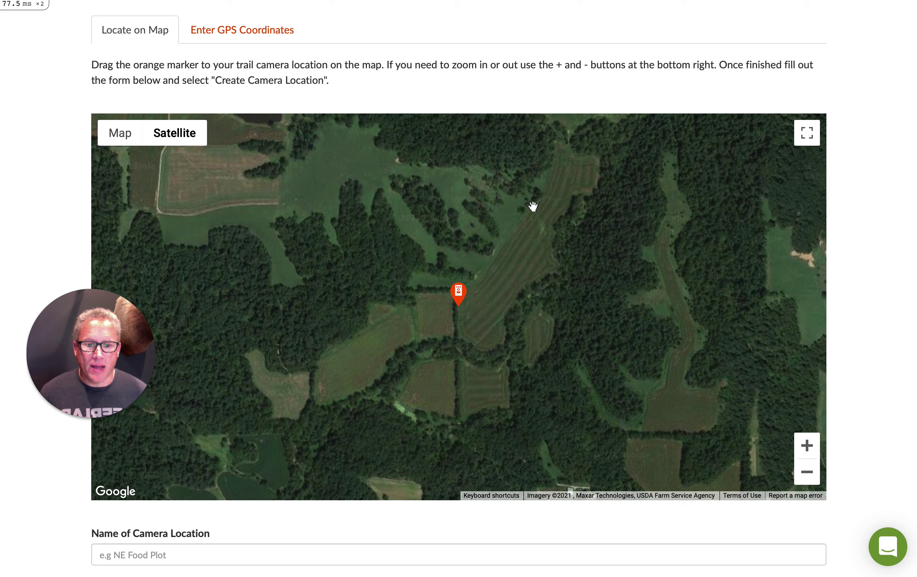
pyautogui.moveTo(459, 294)
pyautogui.mouseDown()
pyautogui.moveTo(559, 182)
pyautogui.moveTo(538, 183)
pyautogui.mouseUp()
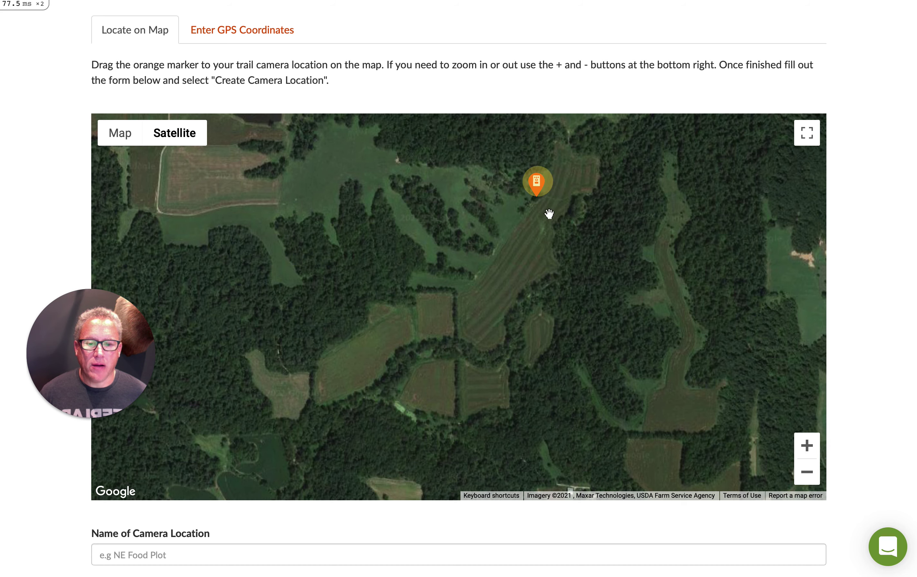
pyautogui.scroll(3, 543, 214)
pyautogui.doubleClick(543, 214)
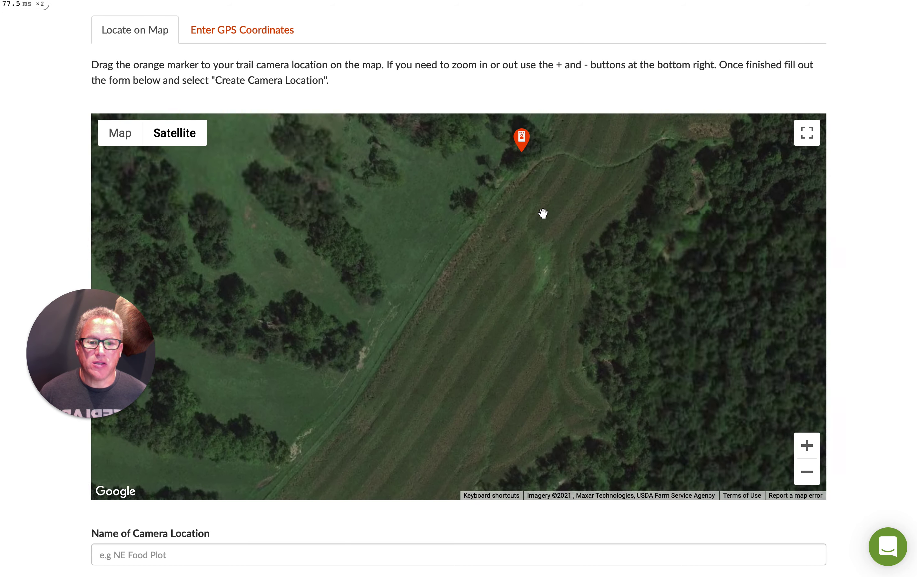
pyautogui.moveTo(516, 143); pyautogui.dragTo(514, 225)
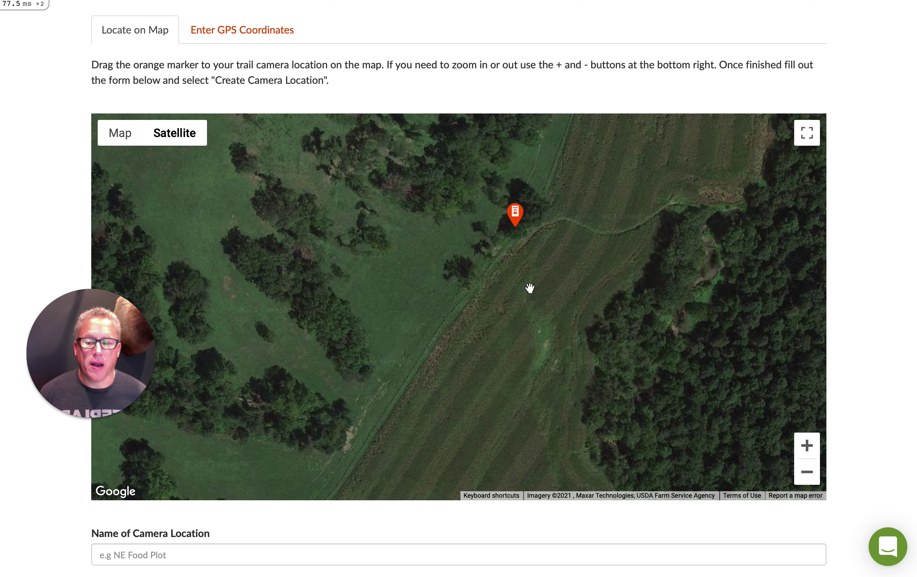
pyautogui.scroll(-1, 350, 365)
pyautogui.scroll(-5, 350, 365)
pyautogui.click(280, 403)
pyautogui.moveTo(137, 347); pyautogui.dragTo(135, 303)
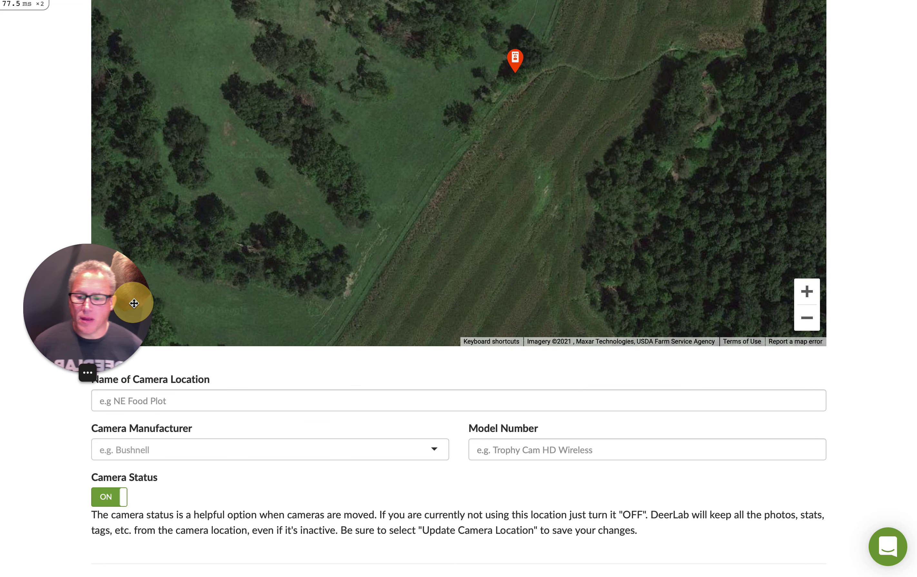
# Enter 'NE Food Plot' as the location name and pick Exodus from the manufacturer list
pyautogui.click(147, 403)
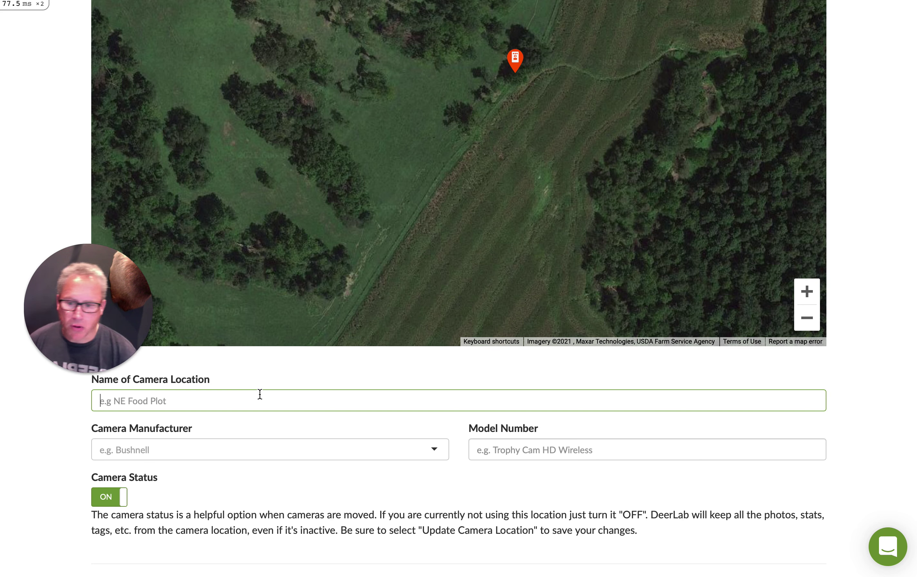
pyautogui.write('NE F')
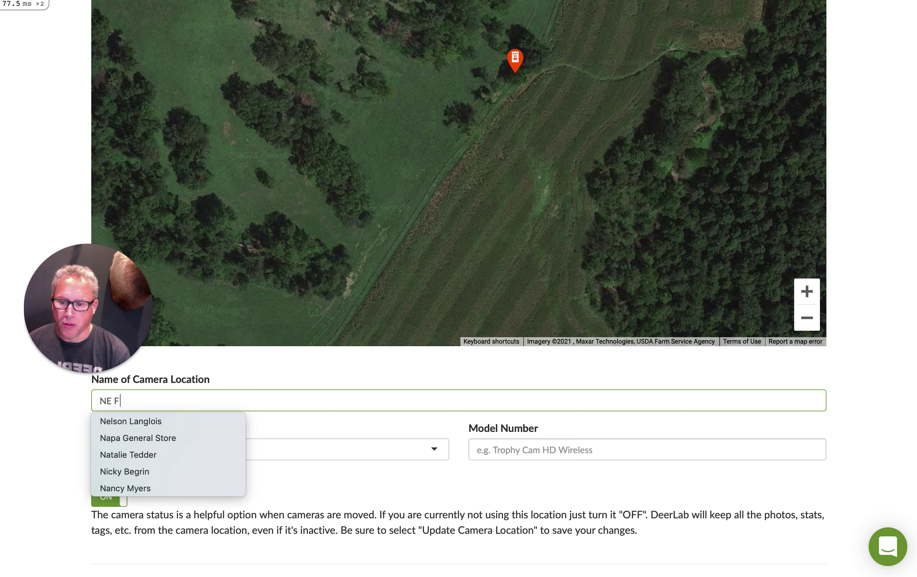
pyautogui.write('ood Plot')
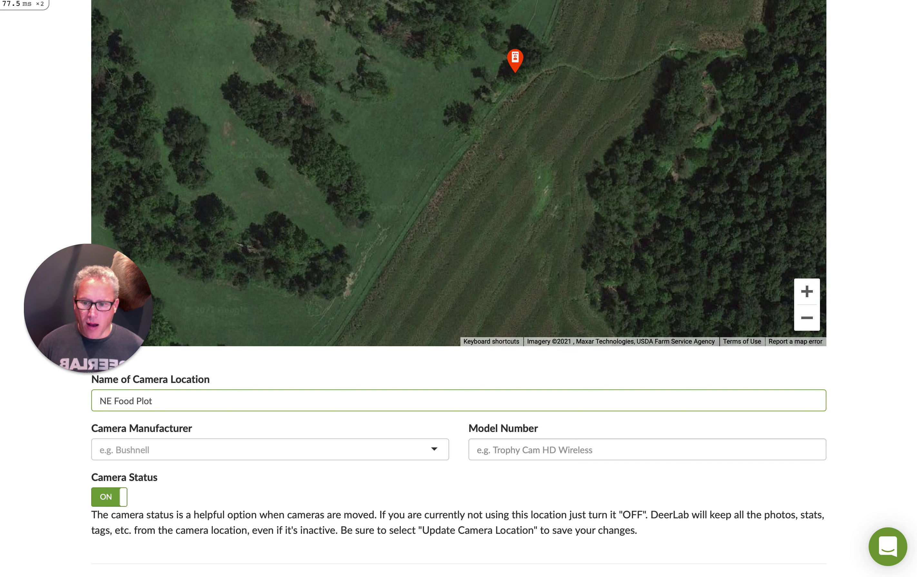
pyautogui.click(325, 453)
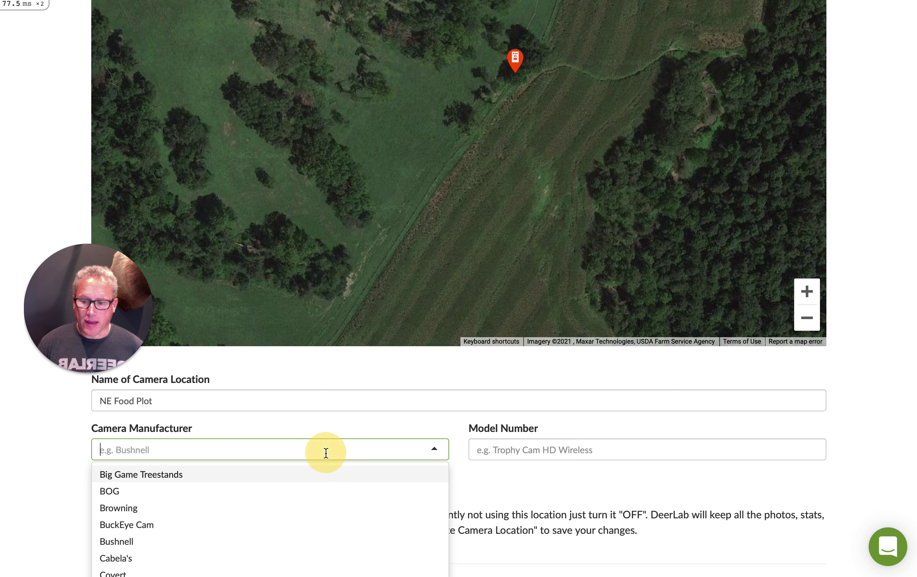
pyautogui.scroll(-5, 145, 505)
pyautogui.scroll(-2, 165, 503)
pyautogui.click(142, 498)
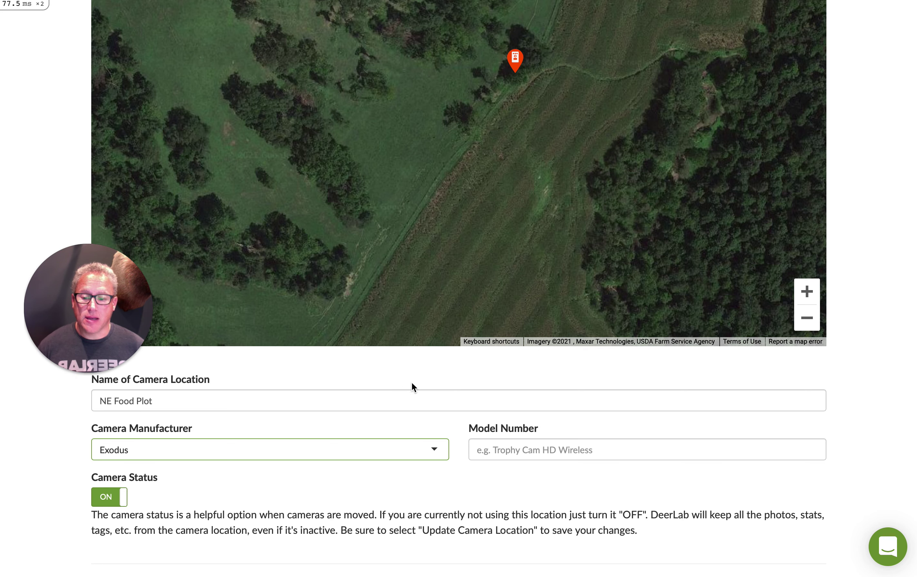
pyautogui.scroll(-3, 405, 385)
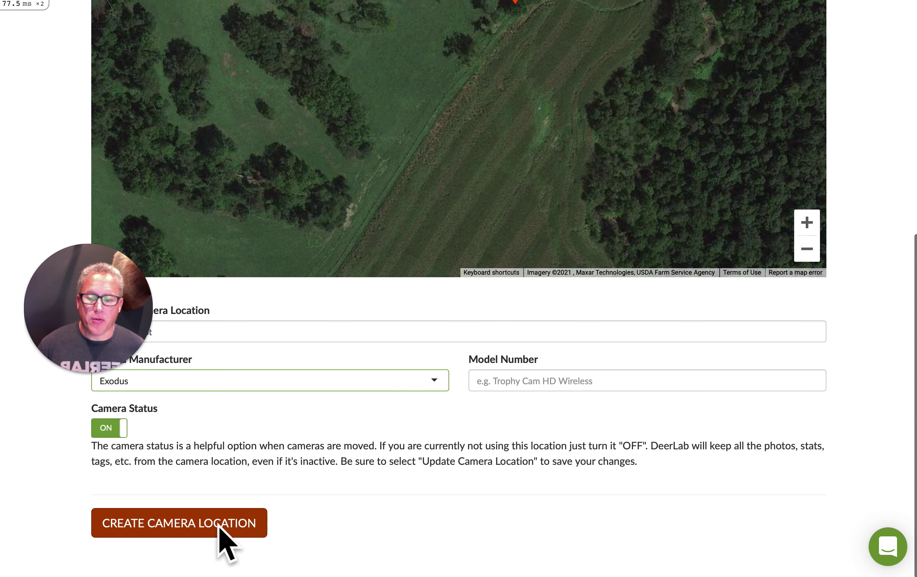
pyautogui.scroll(15, 486, 303)
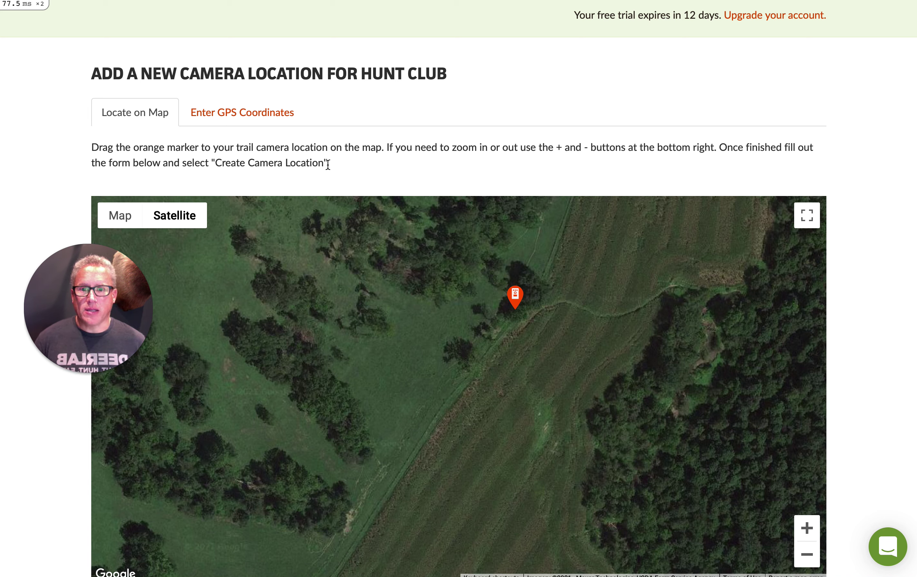
pyautogui.click(239, 118)
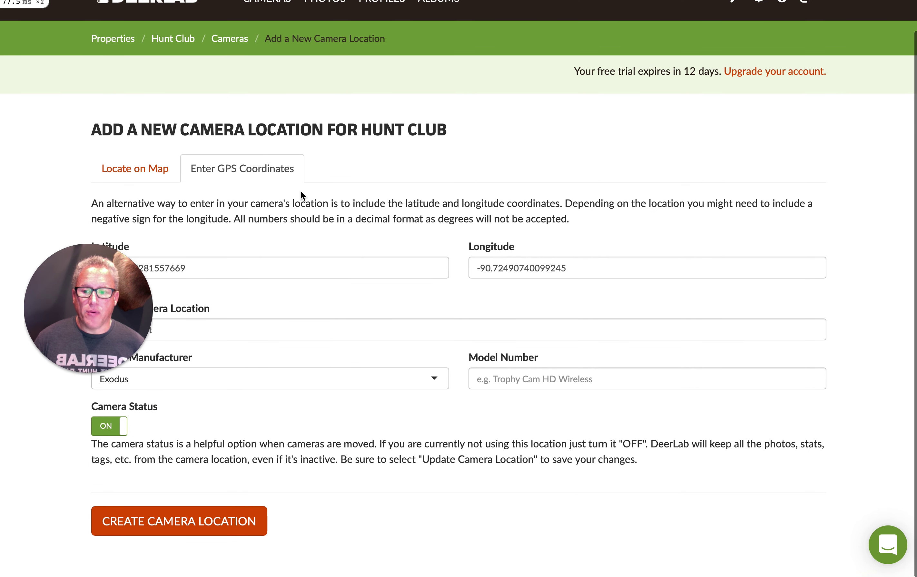
pyautogui.moveTo(119, 296); pyautogui.dragTo(93, 349)
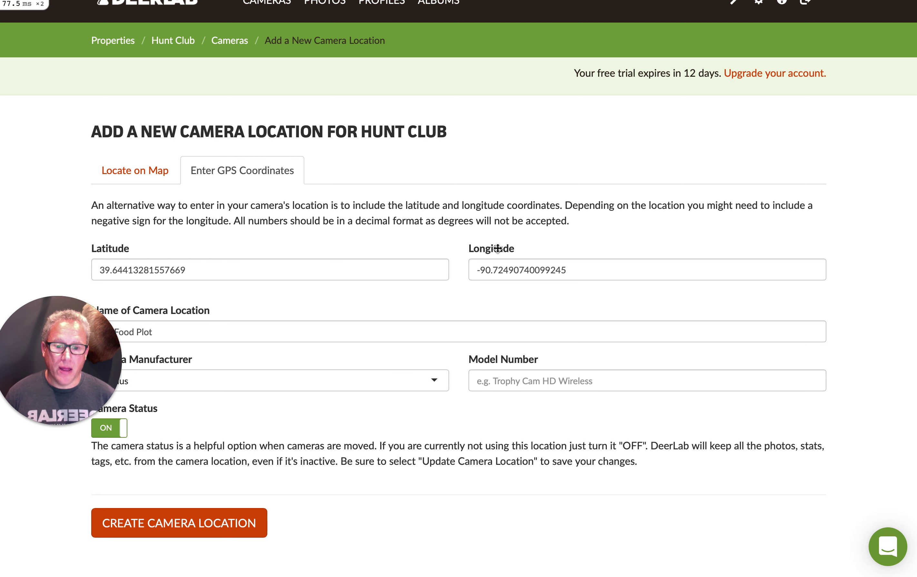
pyautogui.scroll(-1, 425, 229)
pyautogui.scroll(1, 343, 263)
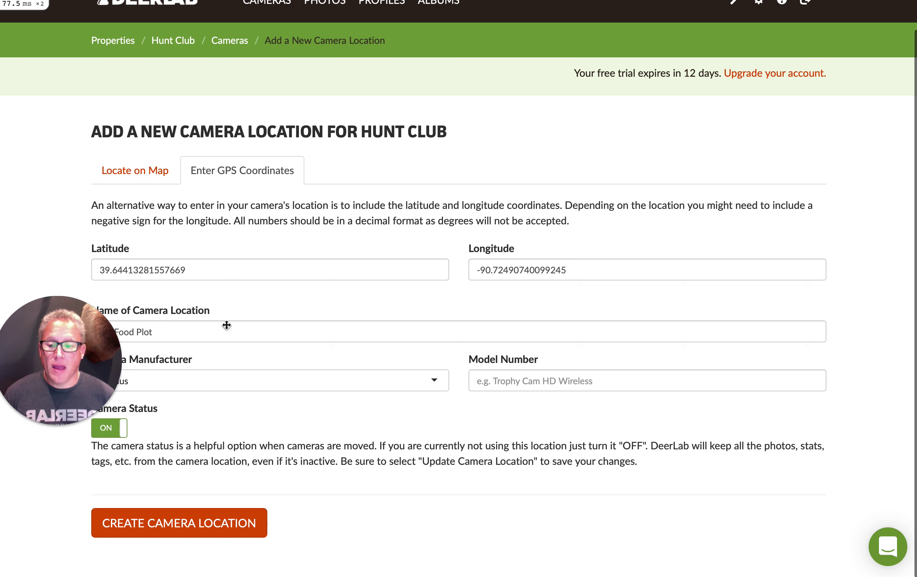
pyautogui.click(165, 177)
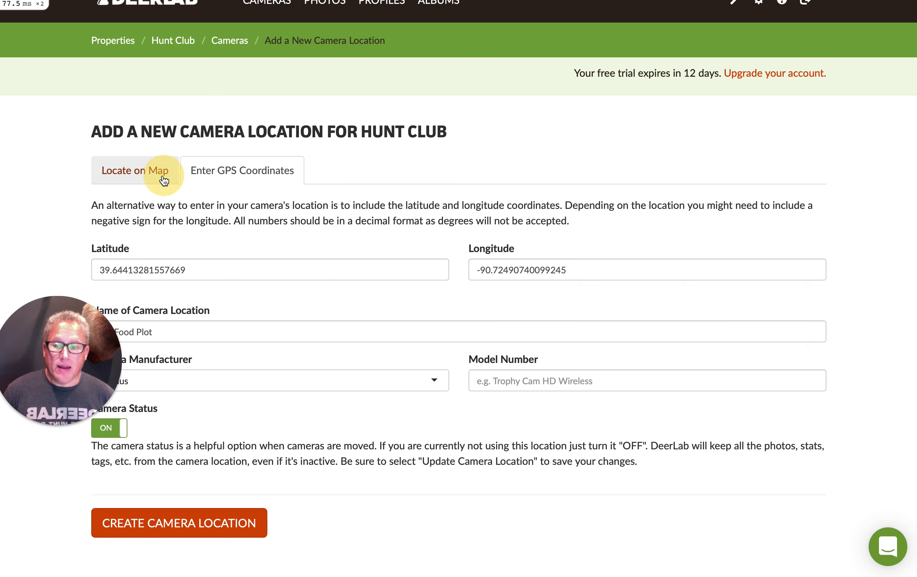
# Back on the Locate on Map tab, create the NE Food Plot camera location
pyautogui.click(126, 169)
pyautogui.scroll(-3, 513, 222)
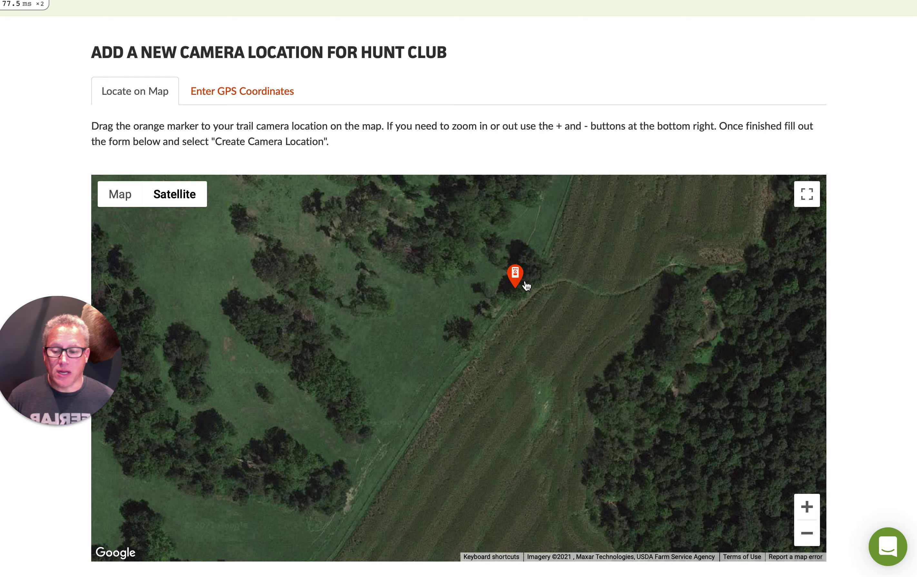
pyautogui.scroll(-3, 319, 292)
pyautogui.scroll(-8, 319, 293)
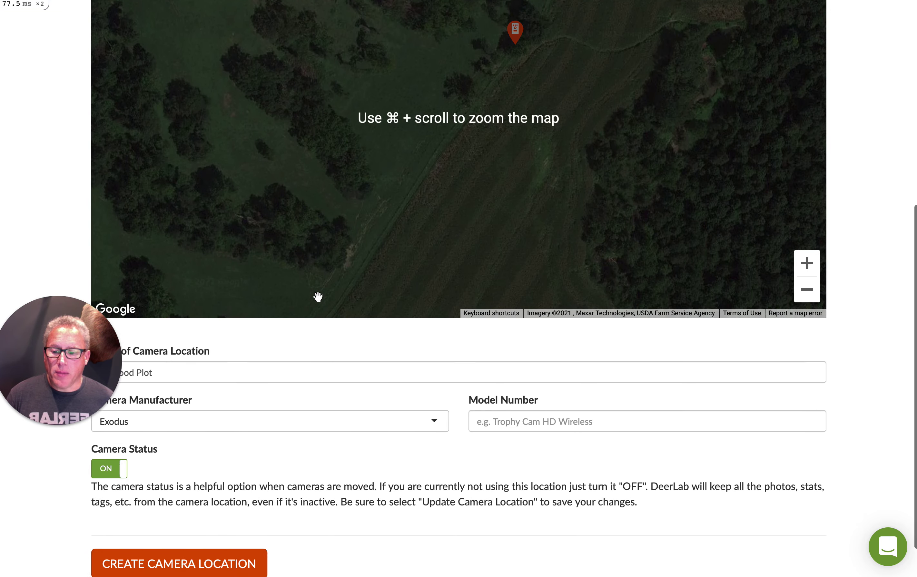
pyautogui.click(199, 516)
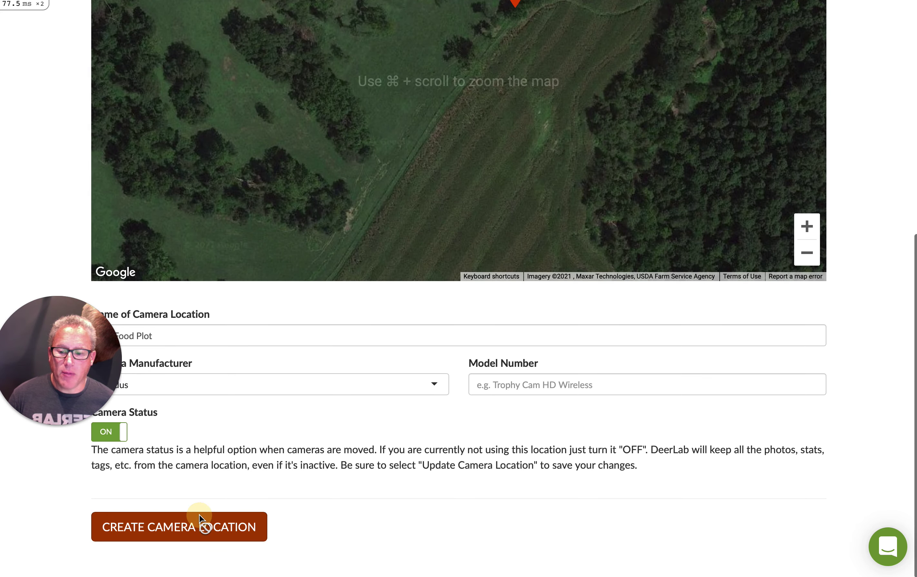